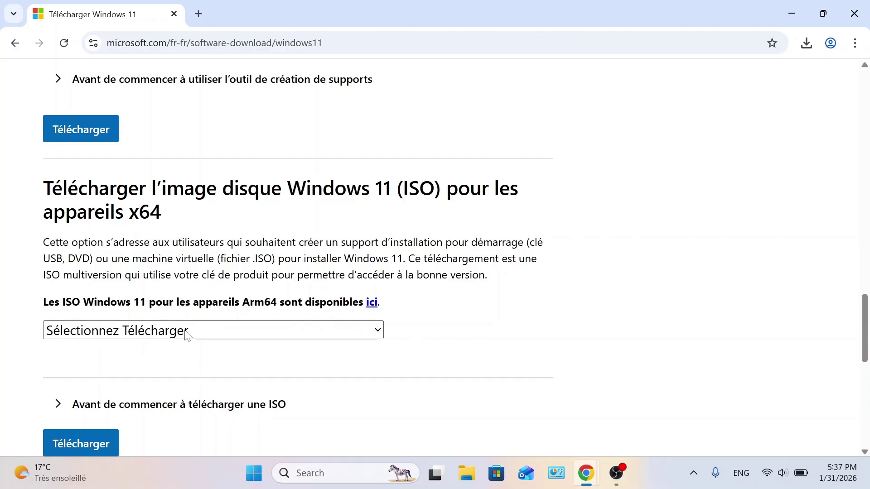
Select the multi-edition Windows 11 ISO for x64 devices and request its download
{"action": "left_click", "coordinate": [187, 330]}
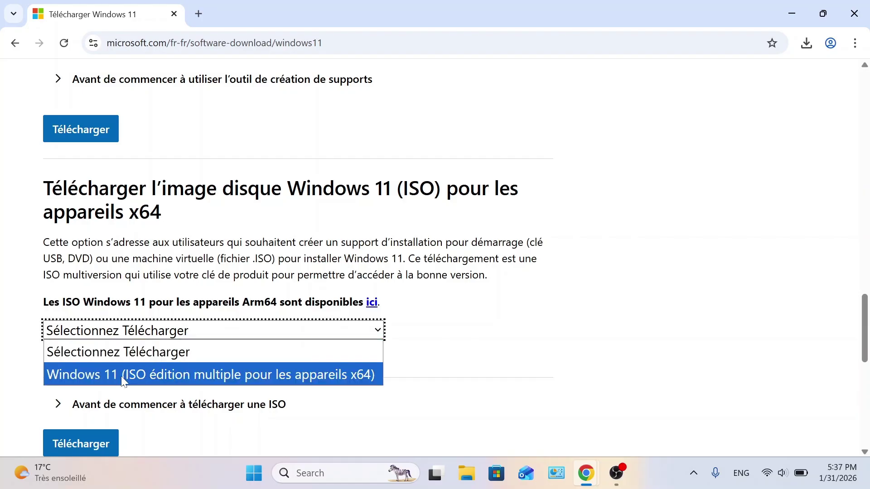
{"action": "left_click", "coordinate": [182, 374]}
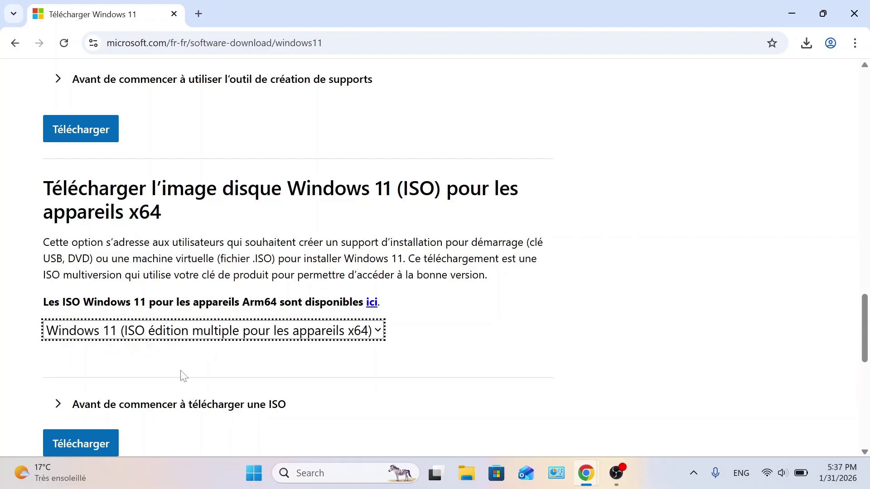
{"action": "left_click", "coordinate": [183, 376]}
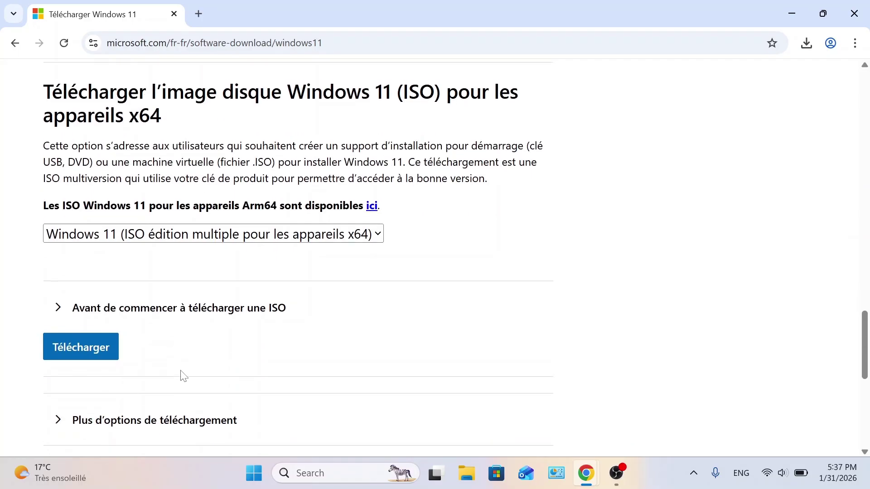
{"action": "scroll", "coordinate": [183, 376], "scroll_direction": "down", "scroll_amount": 2}
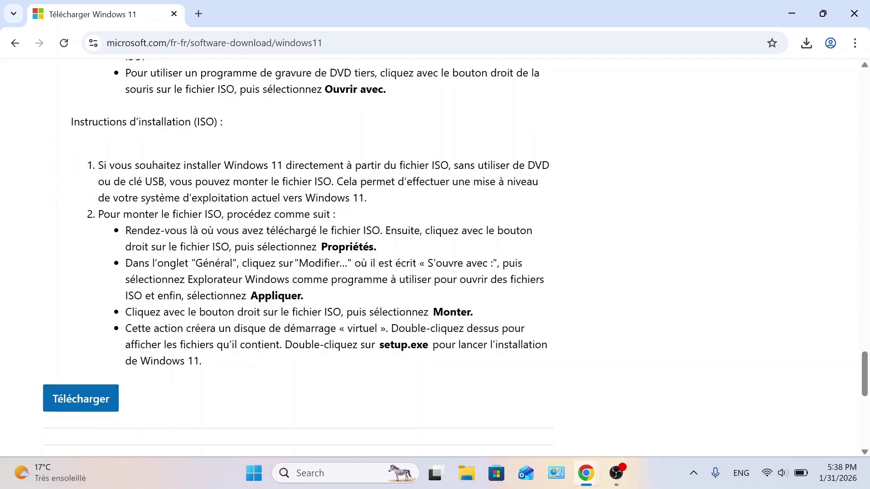
{"action": "left_click_drag", "start_coordinate": [98, 166], "coordinate": [223, 367]}
{"action": "left_click", "coordinate": [223, 367]}
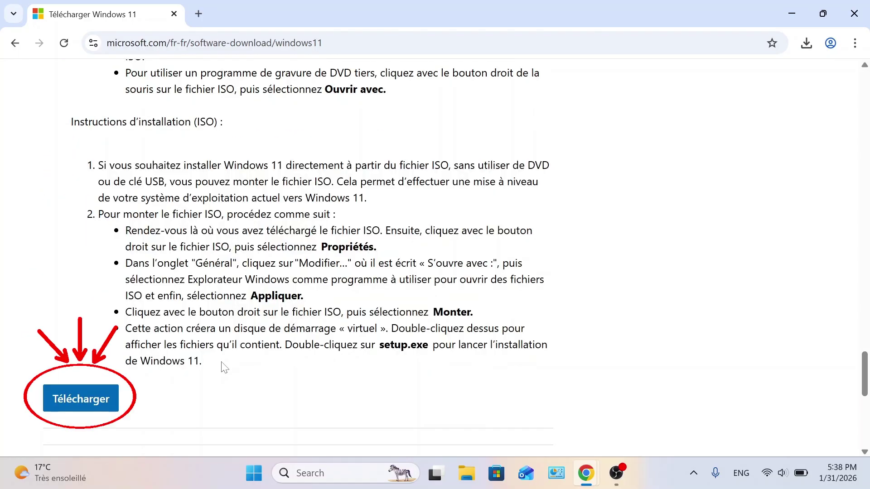
{"action": "left_click", "coordinate": [87, 396]}
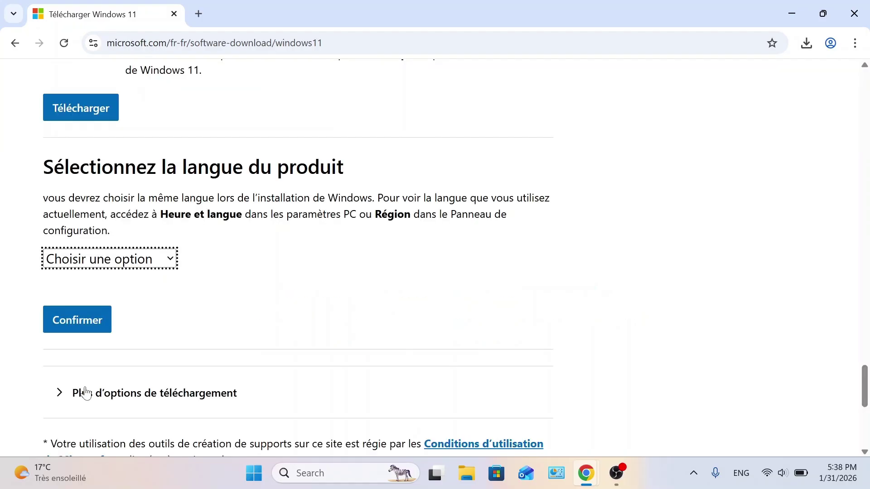
Set the product language to Français and confirm it
{"action": "triple_click", "coordinate": [364, 168]}
{"action": "left_click", "coordinate": [390, 171]}
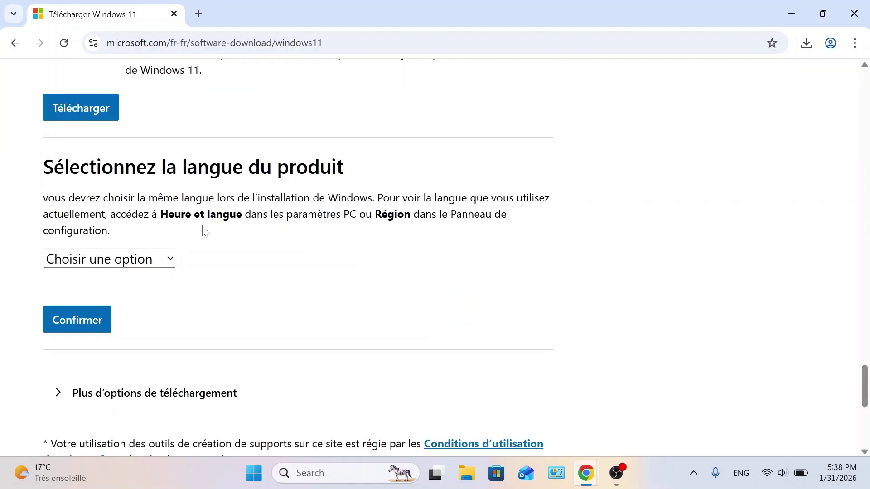
{"action": "left_click", "coordinate": [146, 258]}
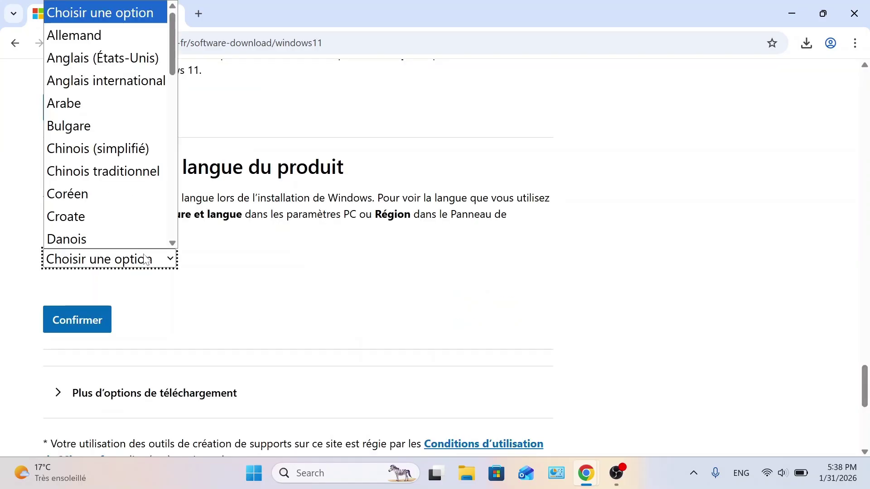
{"action": "key", "text": "f"}
{"action": "scroll", "coordinate": [120, 193], "scroll_direction": "down", "scroll_amount": 3}
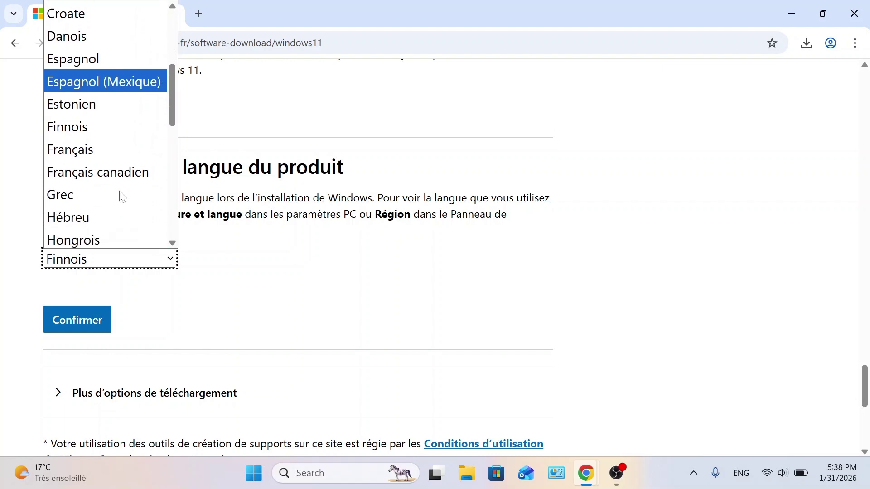
{"action": "left_click", "coordinate": [117, 138]}
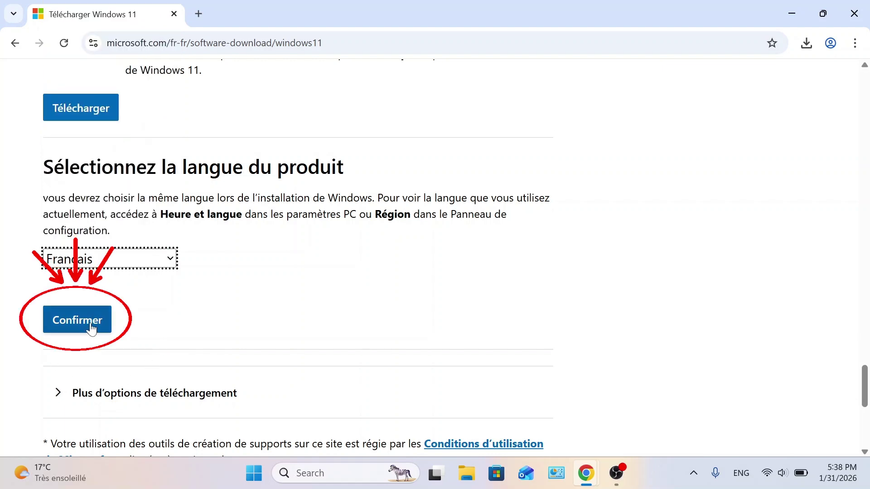
{"action": "left_click", "coordinate": [92, 329]}
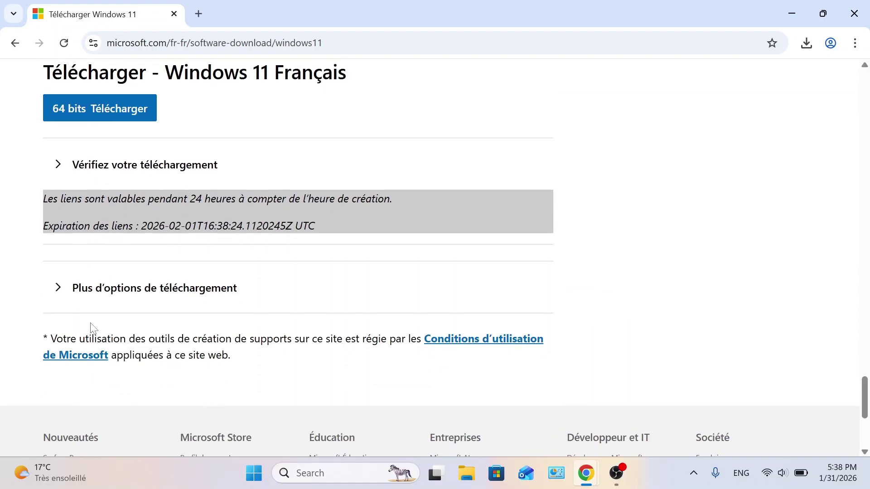
Download the 64-bit French Windows 11 ISO and show the browser's recent downloads
{"action": "left_click_drag", "start_coordinate": [43, 200], "coordinate": [399, 205]}
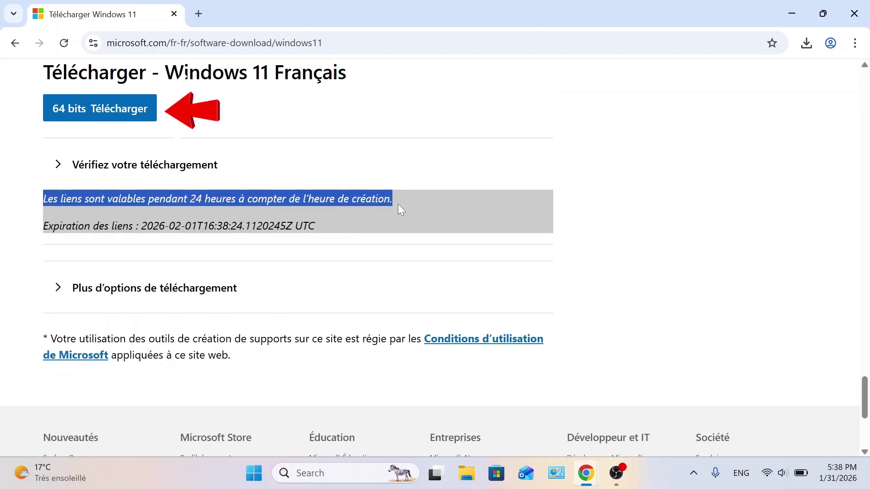
{"action": "left_click", "coordinate": [400, 204]}
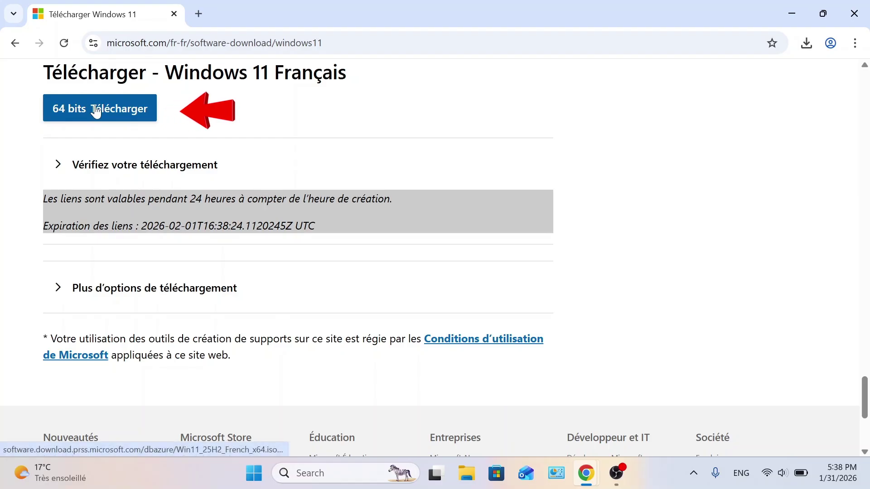
{"action": "scroll", "coordinate": [94, 110], "scroll_direction": "up", "scroll_amount": 2}
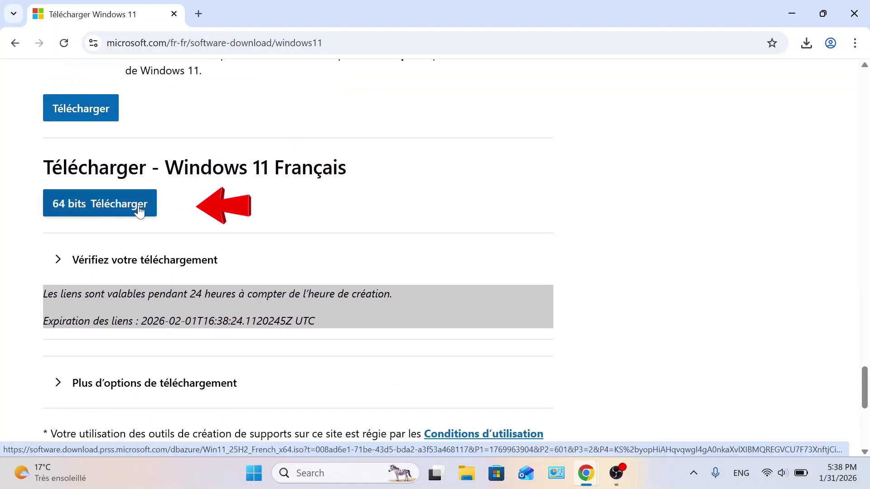
{"action": "left_click", "coordinate": [140, 212]}
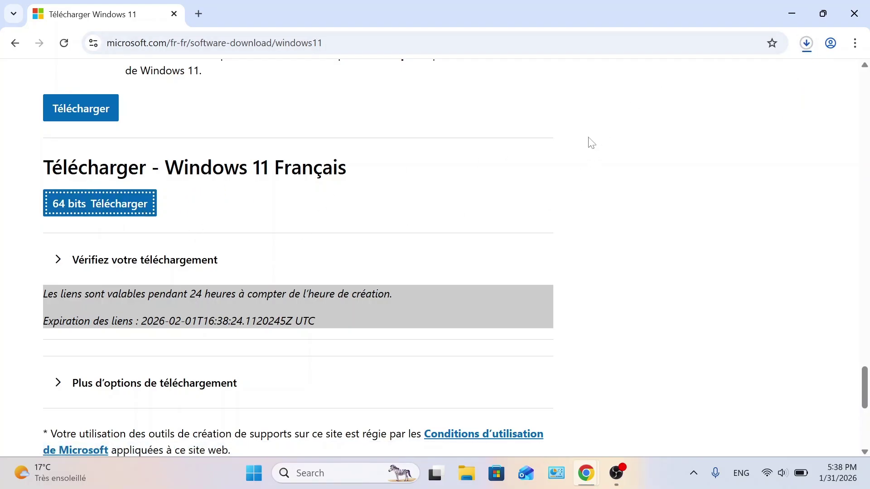
{"action": "left_click", "coordinate": [806, 43]}
{"action": "mouse_move", "coordinate": [668, 109]}
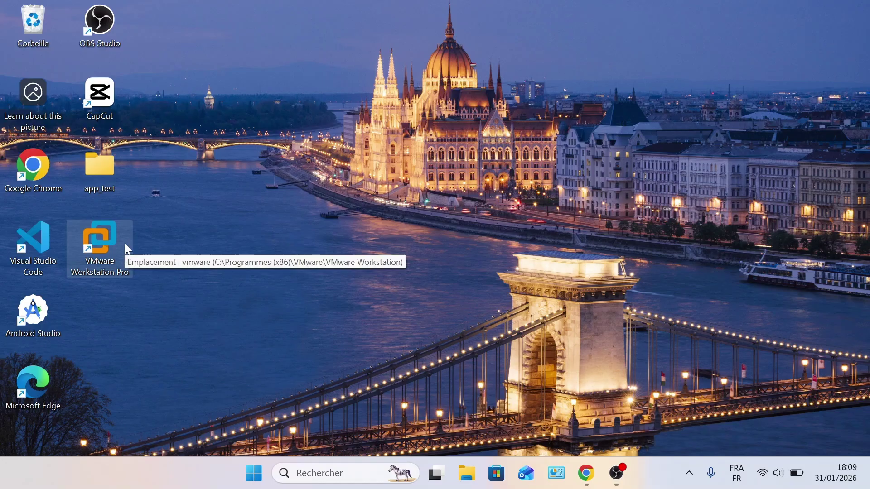
Launch VMware Workstation Pro and start creating a new virtual machine with the typical configuration
{"action": "double_click", "coordinate": [103, 266]}
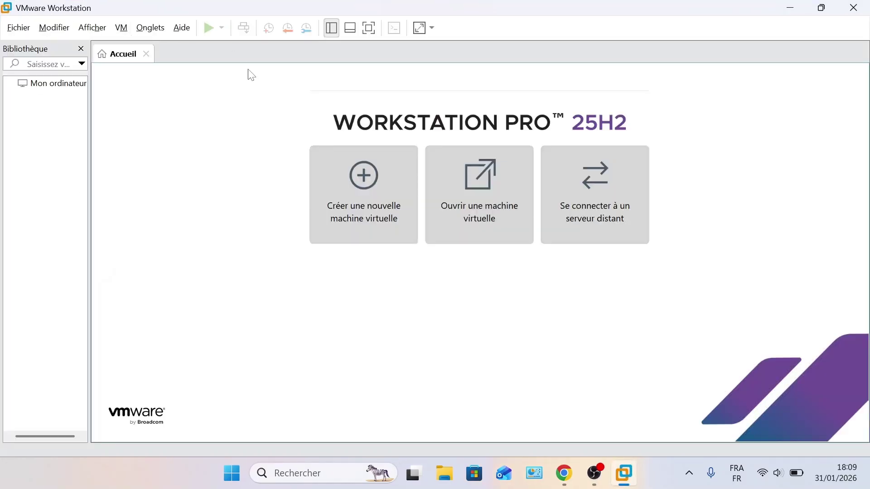
{"action": "left_click", "coordinate": [356, 185]}
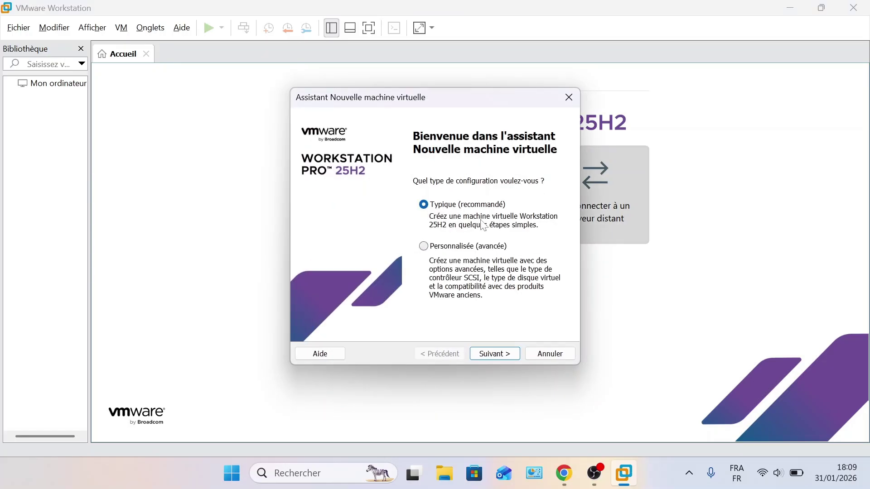
{"action": "left_click", "coordinate": [491, 357]}
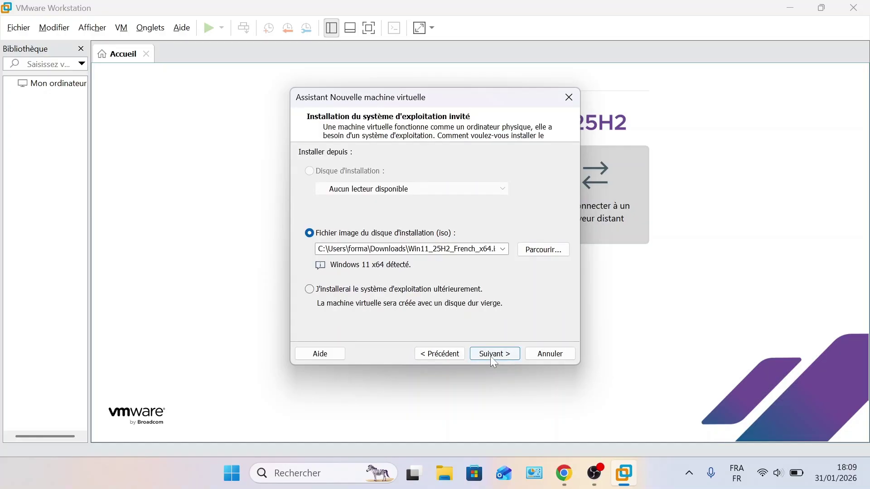
Use Win11_25H2_French_x64.iso from the Téléchargements folder as the installer image and accept the name Windows 11 x64 with its default location
{"action": "left_click", "coordinate": [534, 251]}
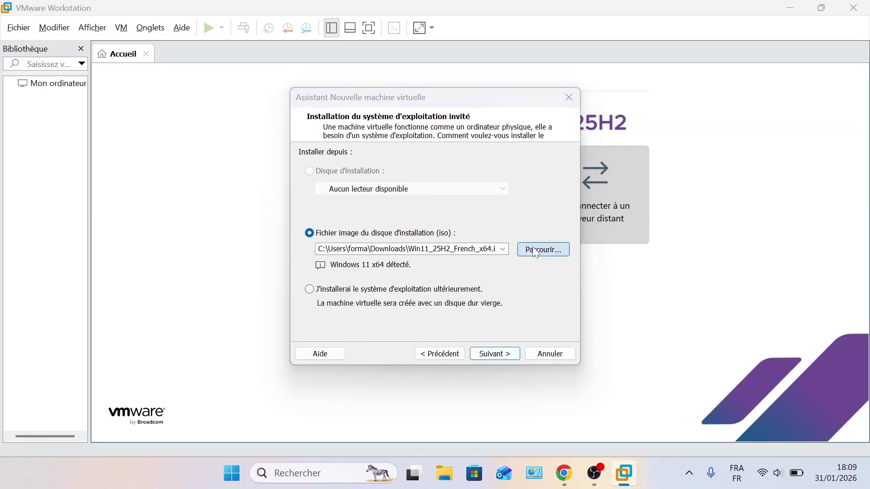
{"action": "left_click", "coordinate": [361, 266]}
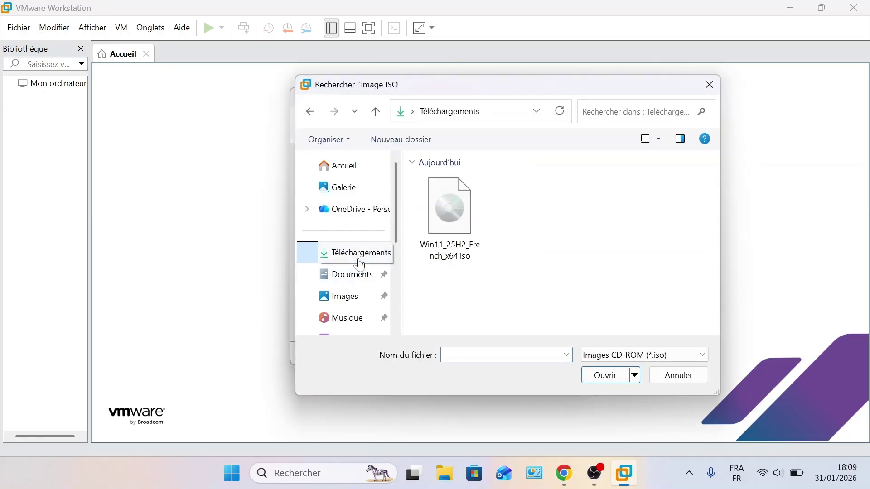
{"action": "double_click", "coordinate": [465, 235]}
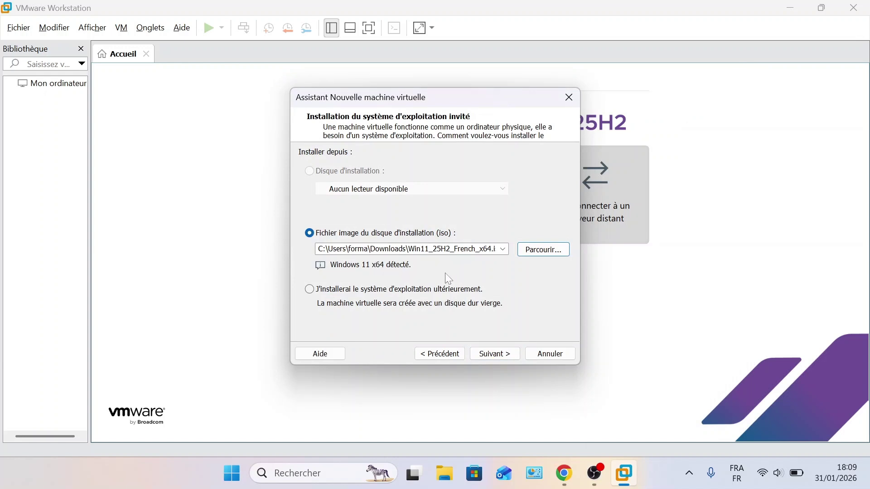
{"action": "left_click", "coordinate": [495, 353]}
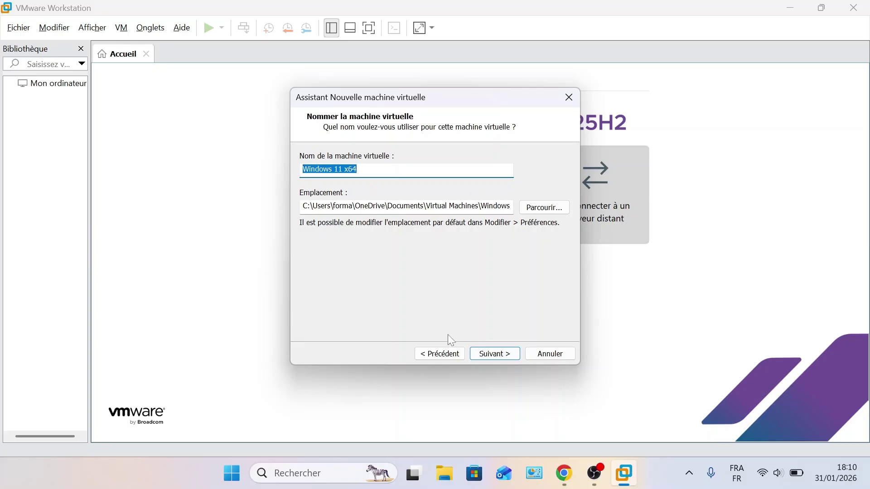
{"action": "left_click", "coordinate": [486, 353]}
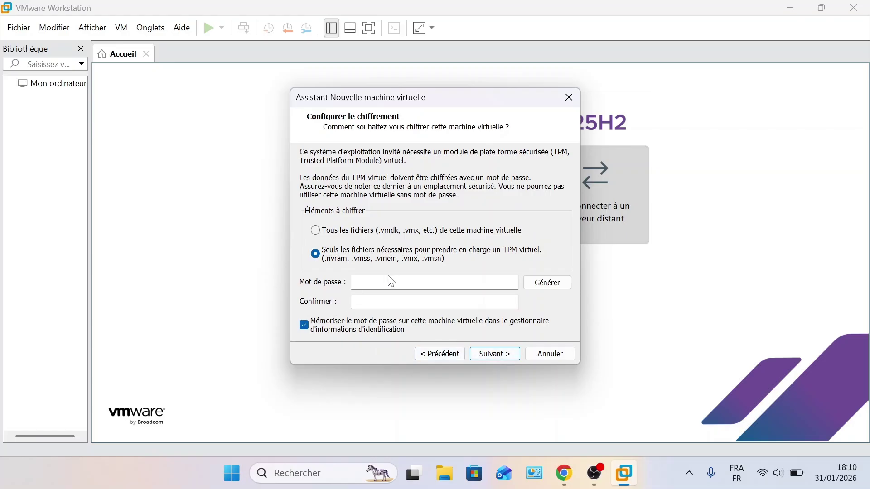
Encrypt only the files needed for the virtual TPM, entering and confirming the encryption password
{"action": "left_click", "coordinate": [354, 282]}
{"action": "key", "text": "Caps_Lock"}
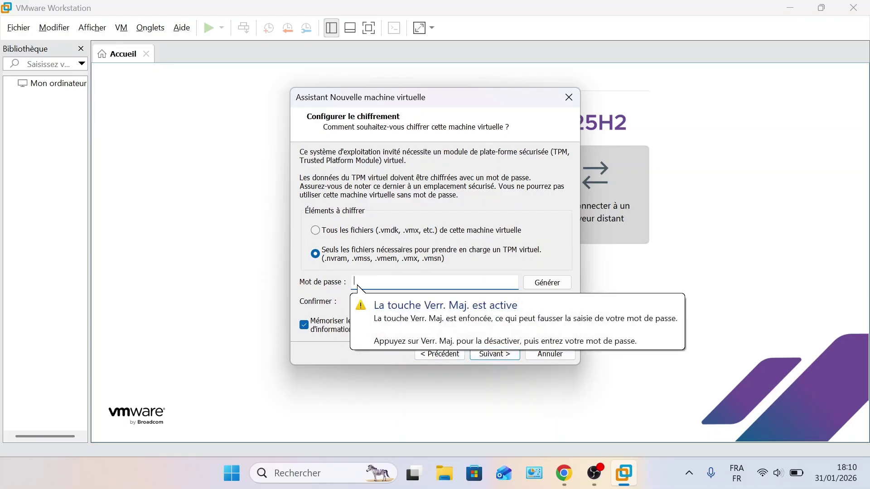
{"action": "type", "text": "A"}
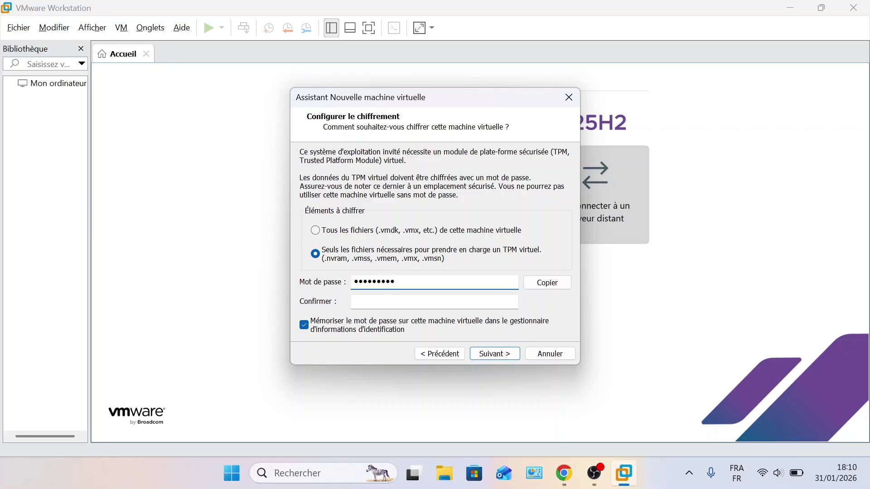
{"action": "left_click", "coordinate": [434, 302]}
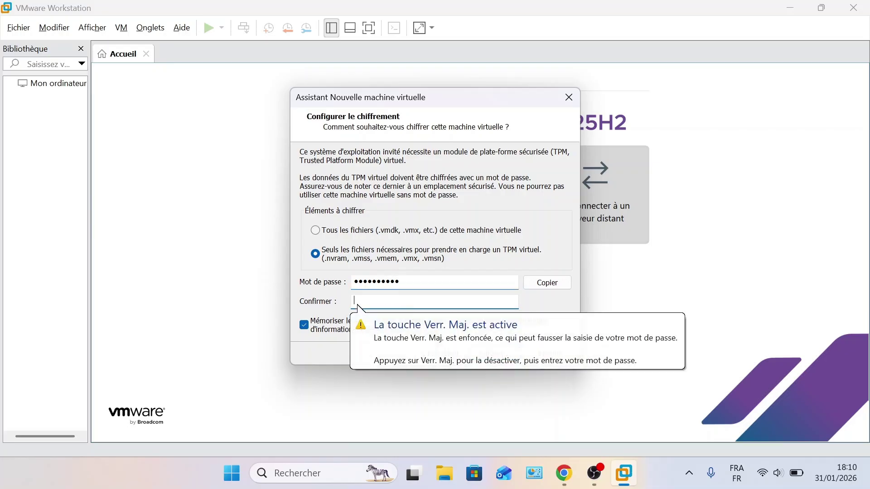
{"action": "type", "text": "A"}
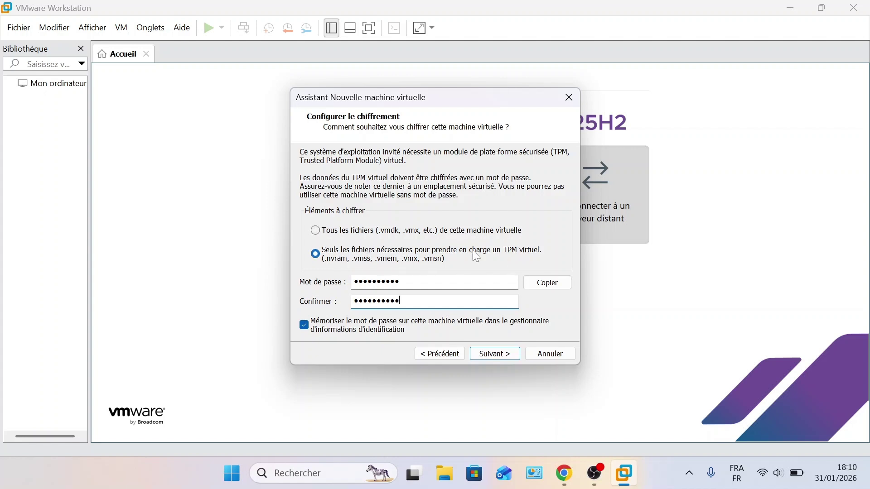
{"action": "left_click", "coordinate": [492, 356]}
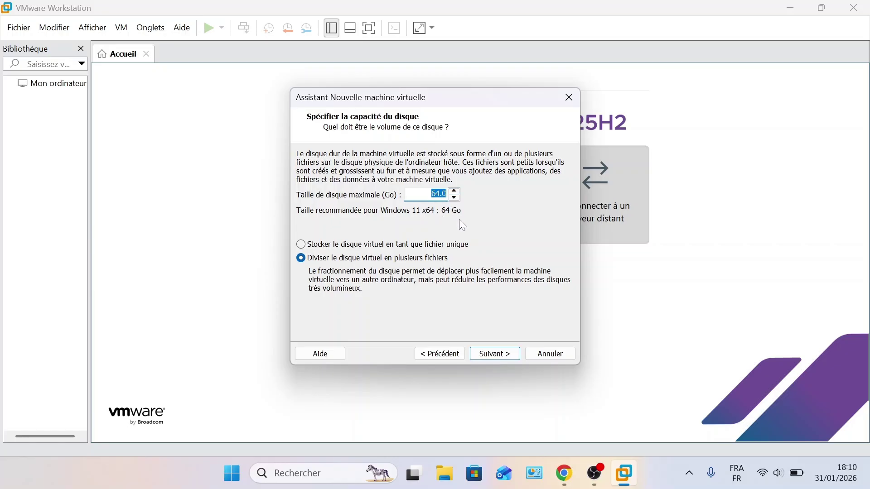
Accept a 64 GB disk split into multiple files and customize the hardware to use 8192 MB of memory
{"action": "left_click", "coordinate": [483, 356]}
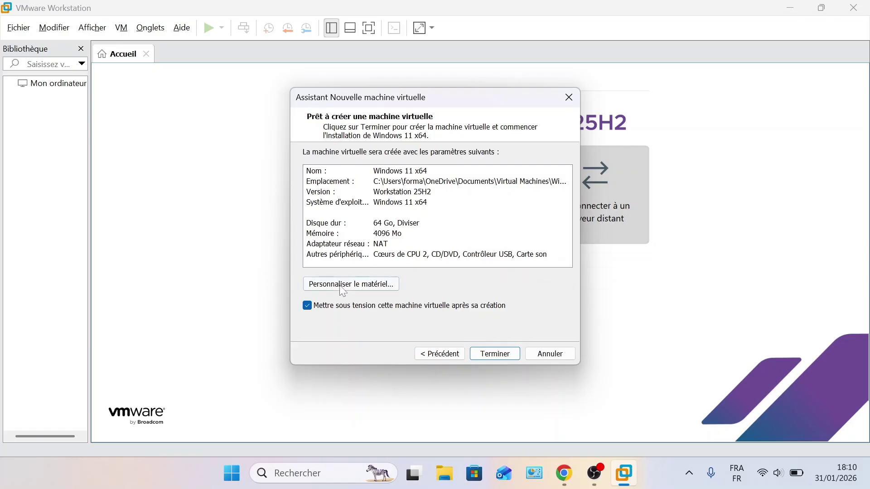
{"action": "left_click", "coordinate": [359, 283]}
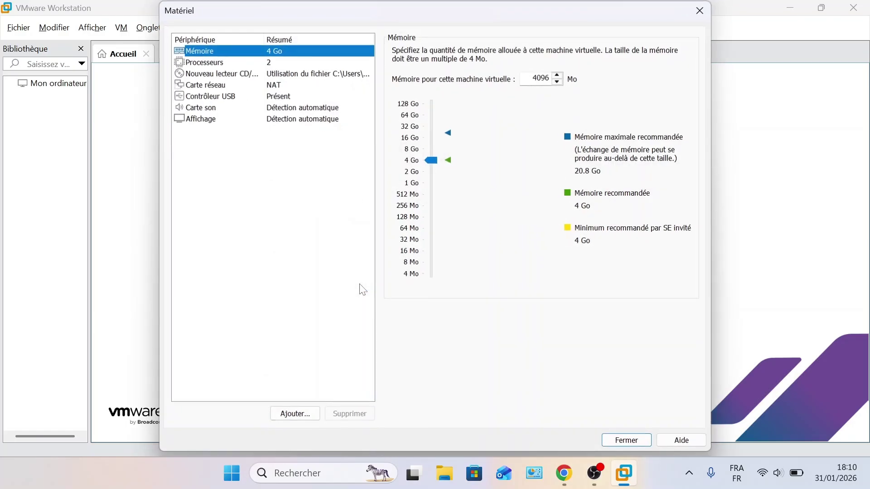
{"action": "left_click", "coordinate": [427, 152]}
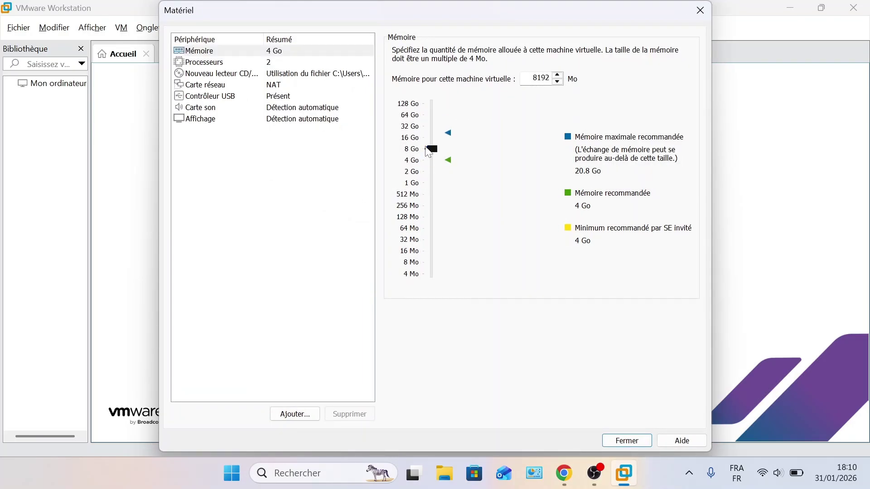
Review the processor, CD/DVD drive, network adapter, USB controller, sound card and display settings, leaving the processor count at 2
{"action": "left_click", "coordinate": [245, 62]}
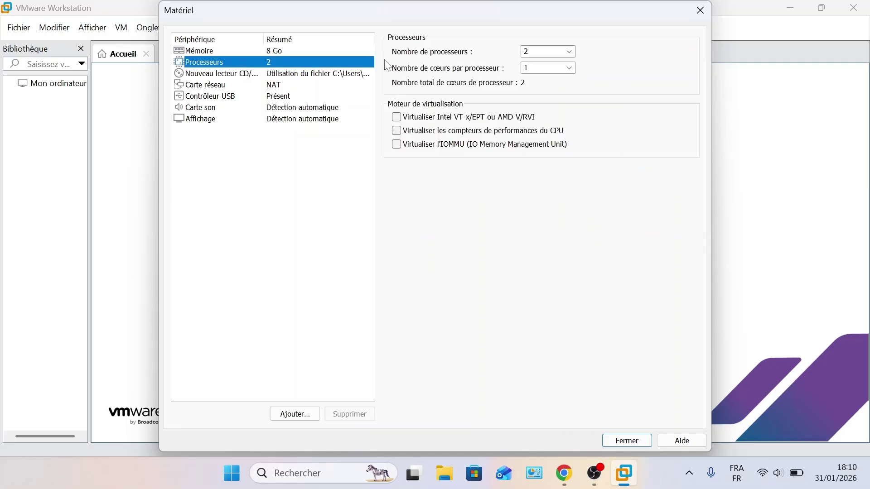
{"action": "left_click", "coordinate": [569, 52]}
{"action": "left_click", "coordinate": [573, 62]}
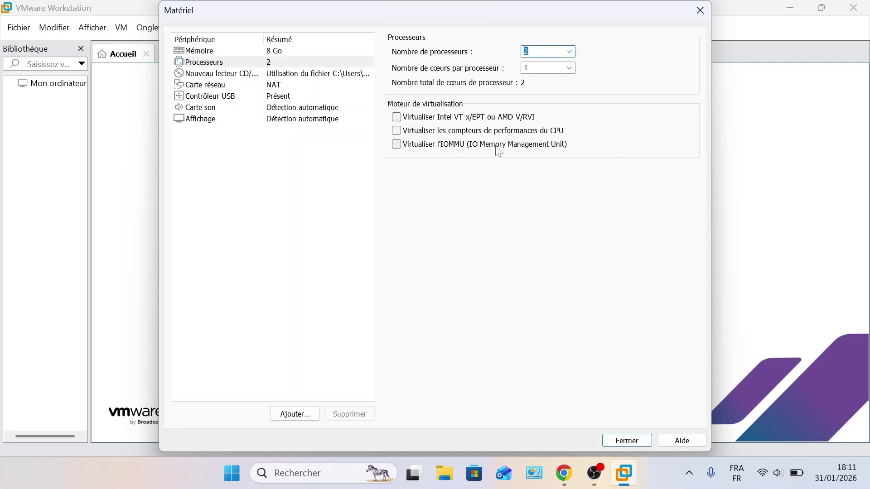
{"action": "left_click", "coordinate": [275, 73]}
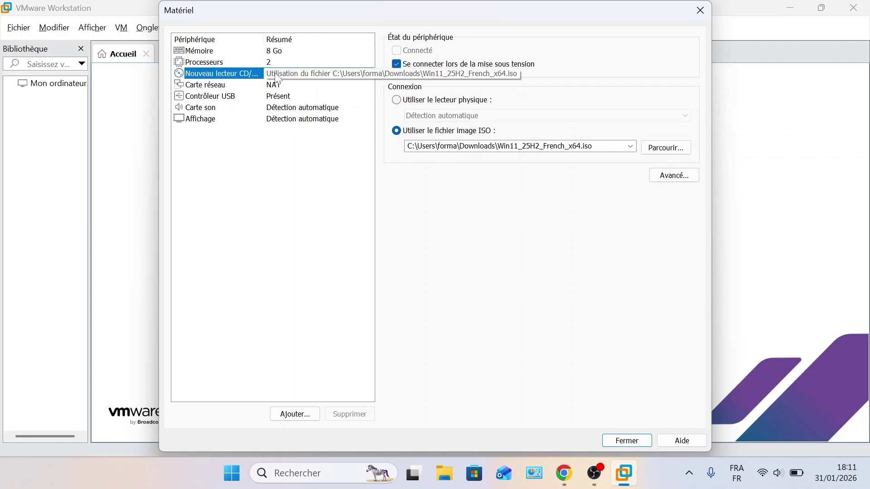
{"action": "left_click", "coordinate": [275, 86]}
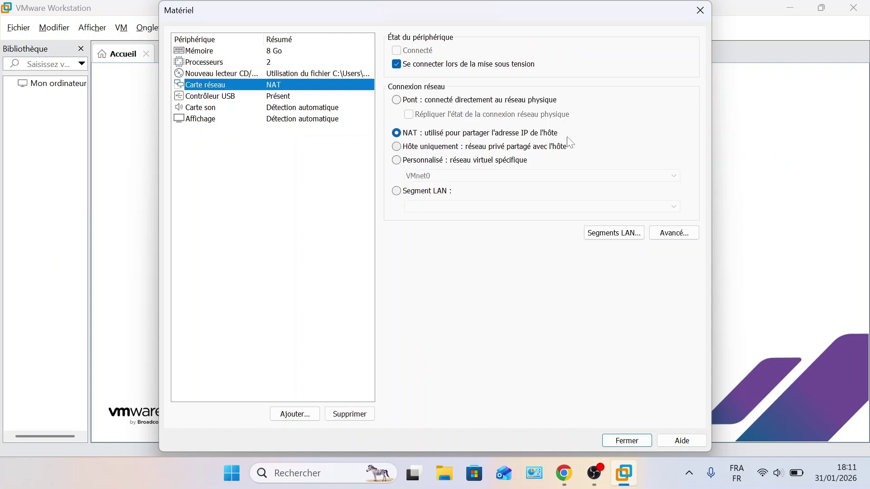
{"action": "left_click", "coordinate": [298, 98]}
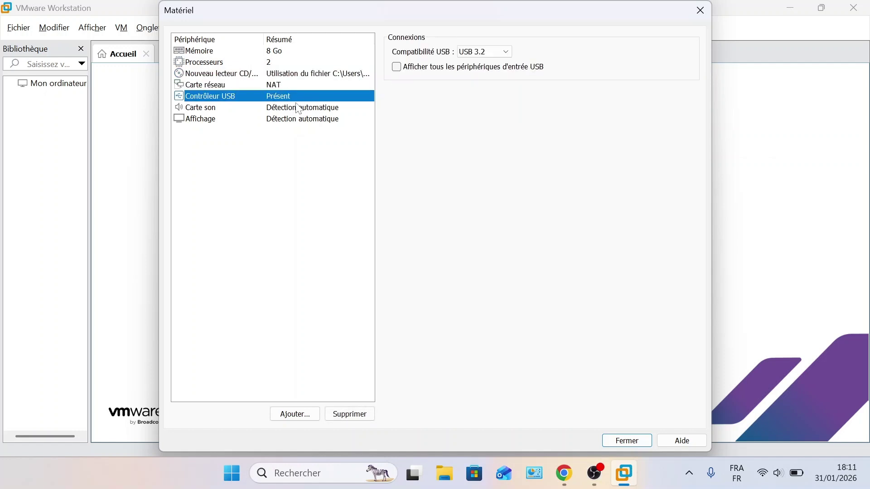
{"action": "left_click", "coordinate": [295, 109]}
{"action": "left_click", "coordinate": [291, 120]}
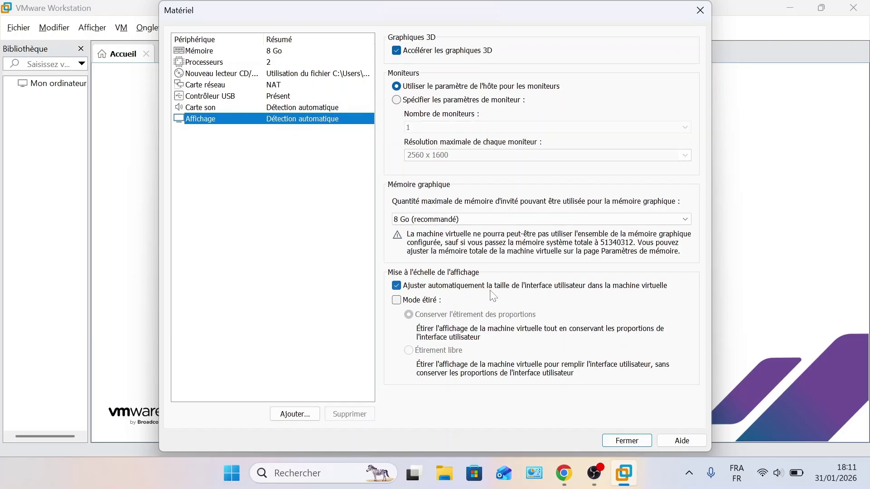
Finish creating the virtual machine with the customized hardware, dismiss the startup tips, and boot it from the Windows installation disc
{"action": "left_click", "coordinate": [626, 441]}
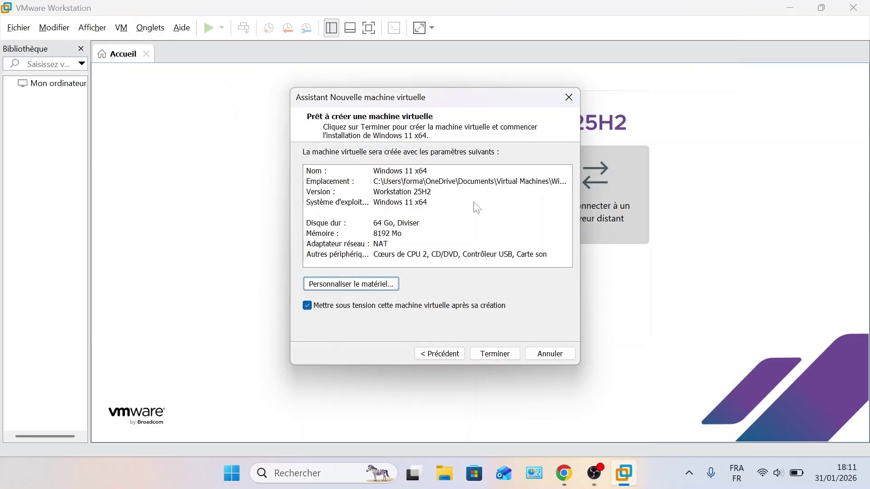
{"action": "left_click", "coordinate": [488, 354]}
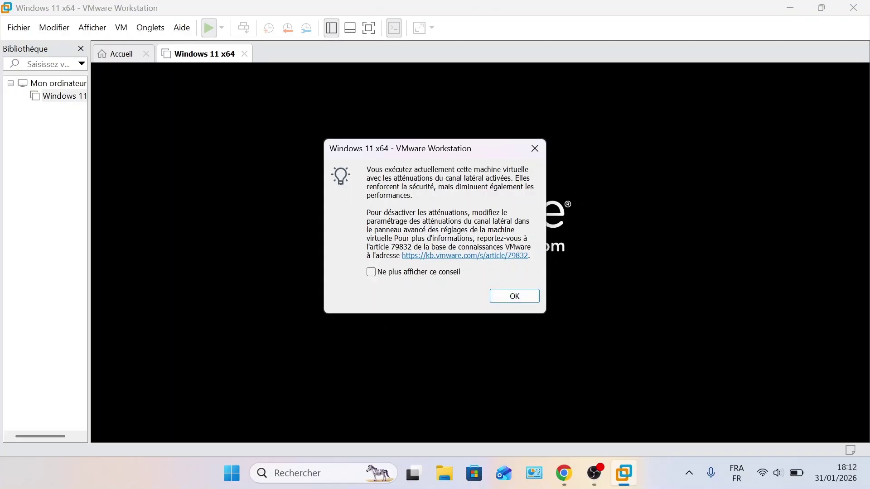
{"action": "left_click", "coordinate": [508, 297]}
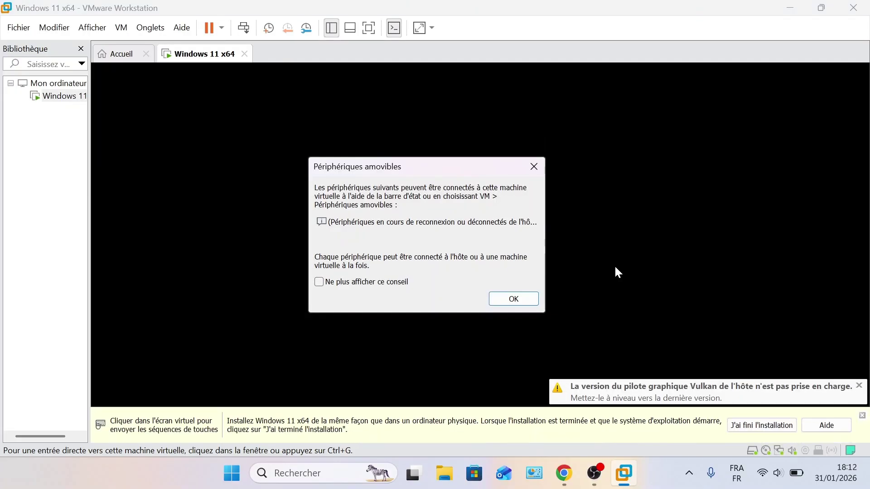
{"action": "left_click", "coordinate": [524, 303]}
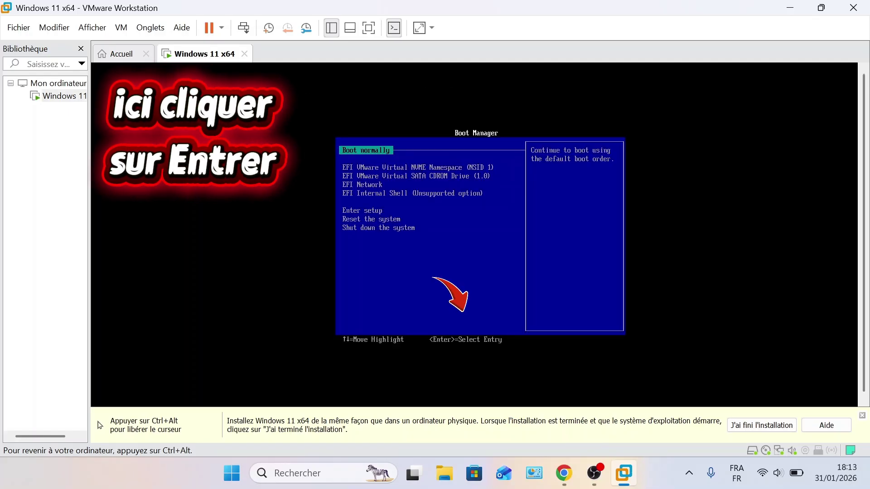
{"action": "key", "text": "Return"}
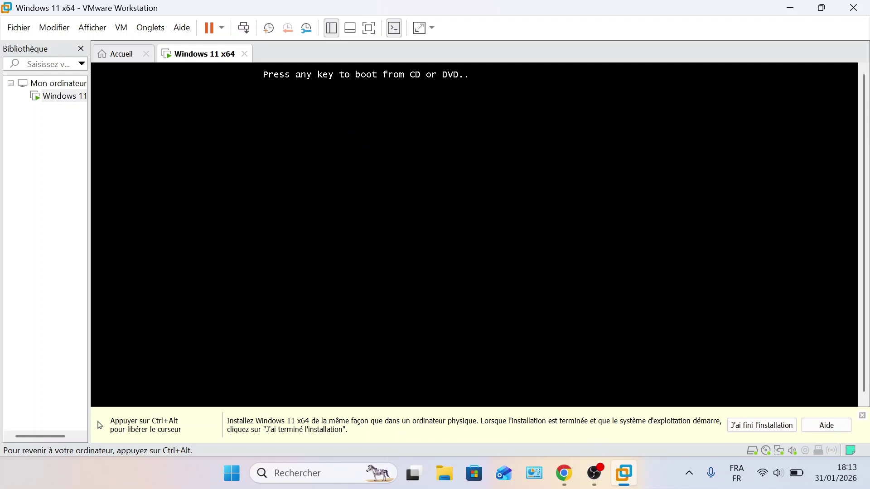
{"action": "key", "text": "Return"}
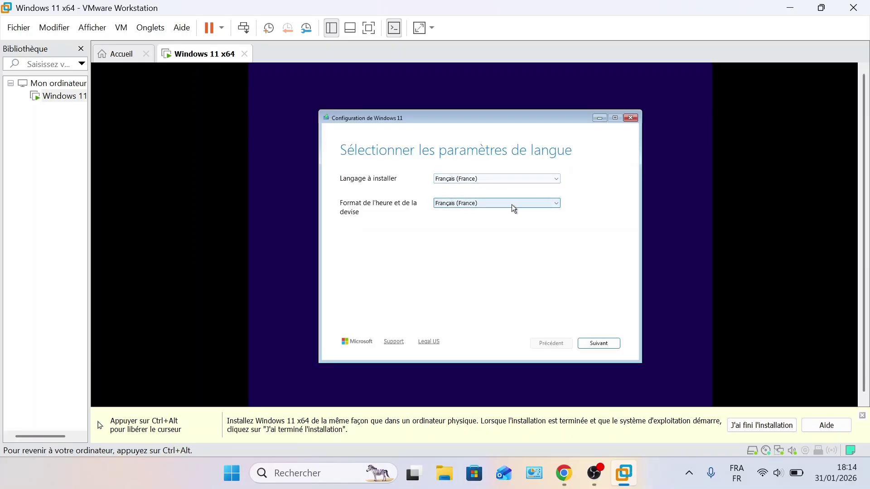
Accept Français (France) for the language and time format, and keep the Français (Traditionnel, AZERTY) keyboard
{"action": "left_click", "coordinate": [610, 343]}
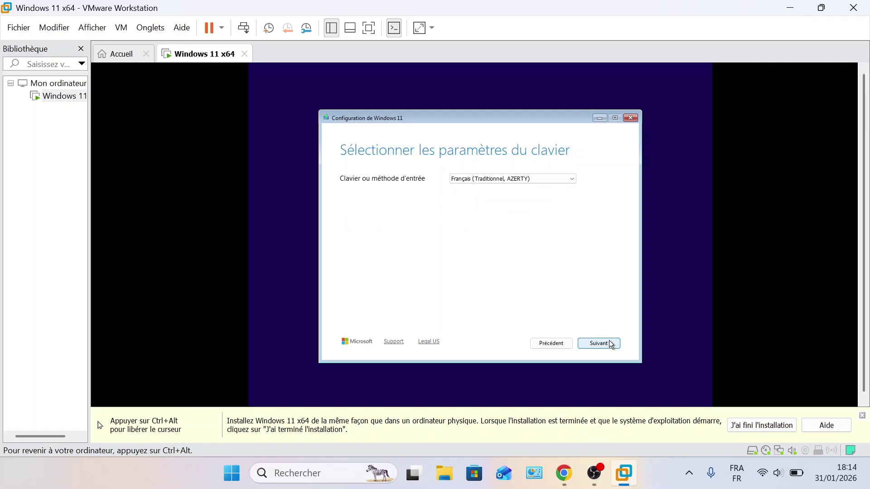
{"action": "left_click", "coordinate": [533, 181]}
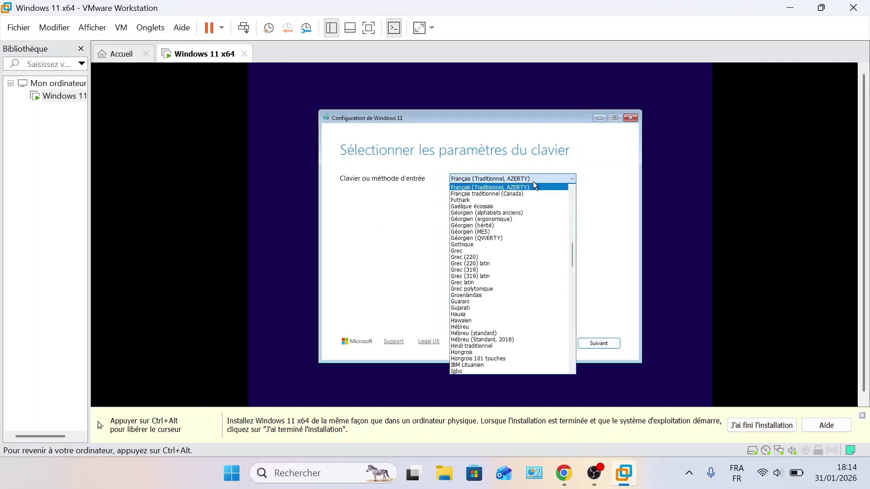
{"action": "left_click", "coordinate": [533, 181]}
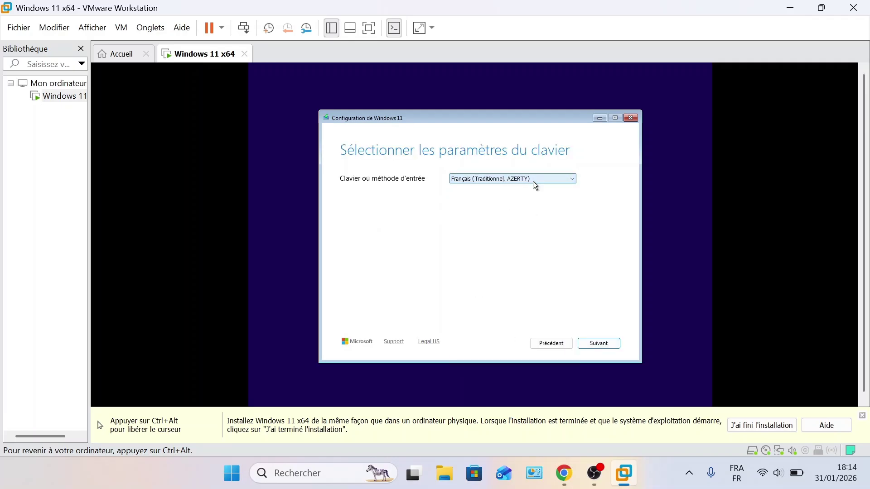
{"action": "left_click", "coordinate": [586, 343]}
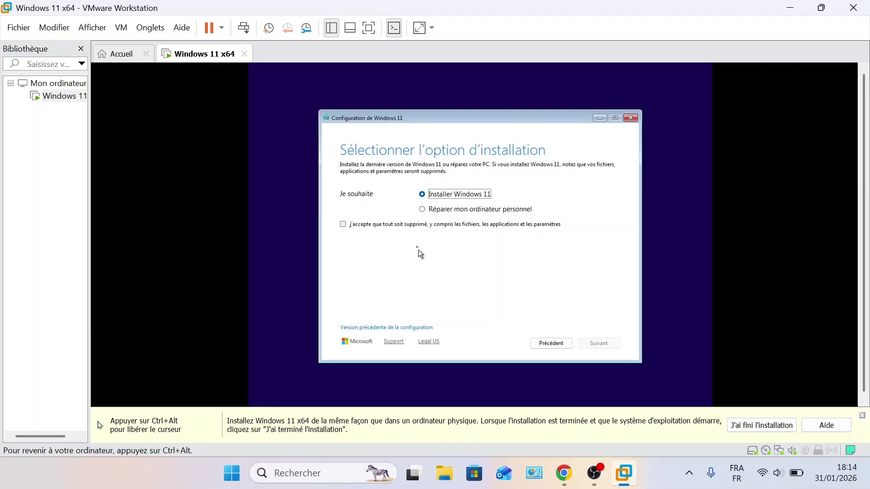
Choose to install Windows 11 without a product key, accepting deletion of everything, and close VMware's installation hint bar
{"action": "left_click", "coordinate": [343, 224]}
{"action": "left_click", "coordinate": [603, 343]}
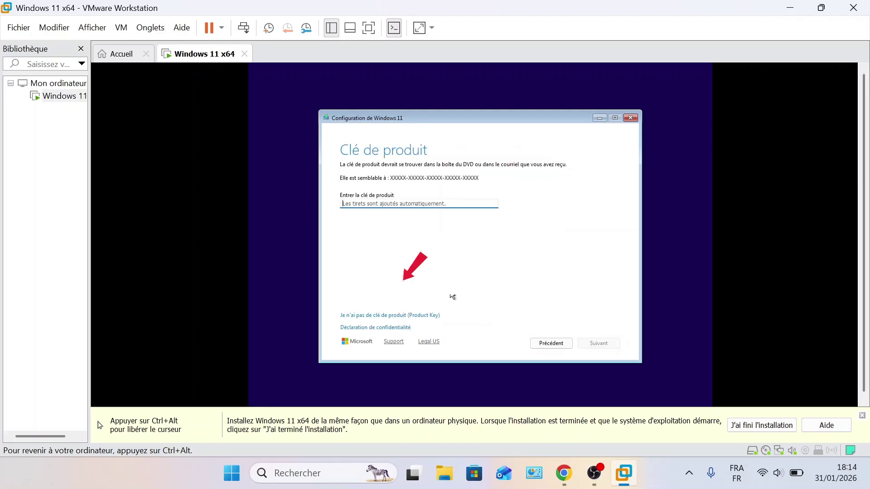
{"action": "left_click", "coordinate": [418, 316]}
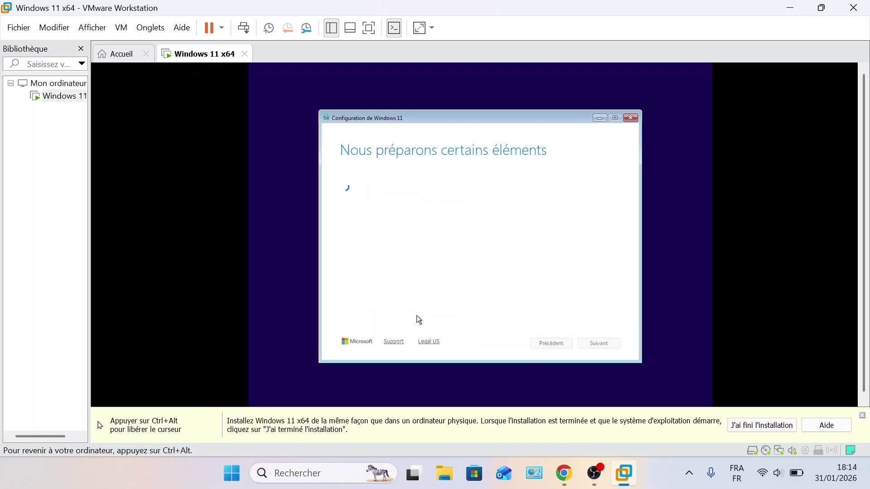
{"action": "key", "text": "ctrl+alt"}
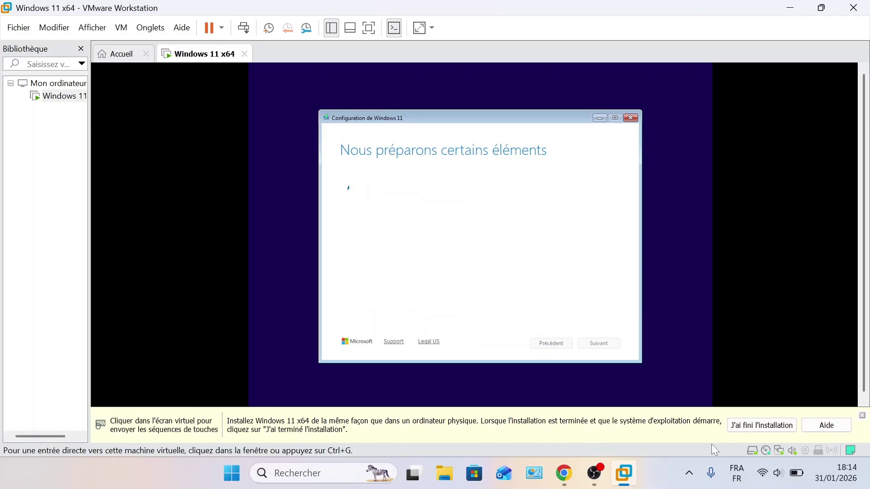
{"action": "left_click", "coordinate": [862, 416]}
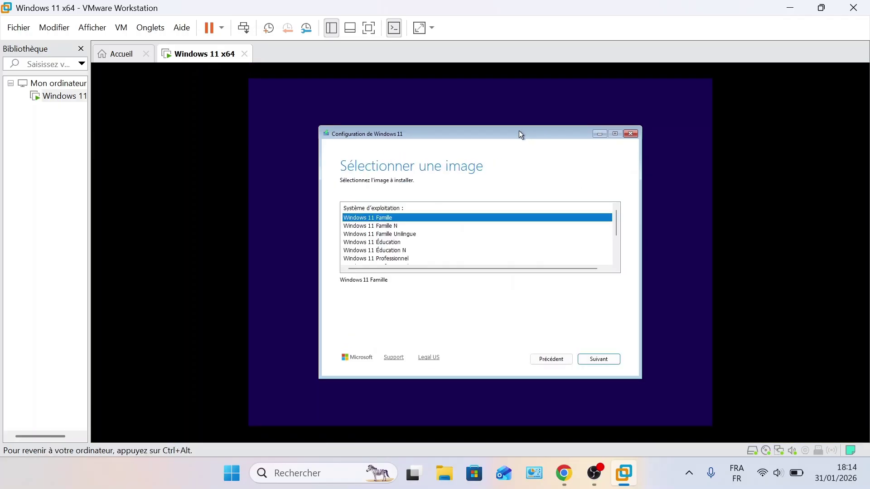
Select Windows 11 Professionnel as the image to install and accept the licence terms
{"action": "scroll", "coordinate": [426, 254], "scroll_direction": "down", "scroll_amount": 1}
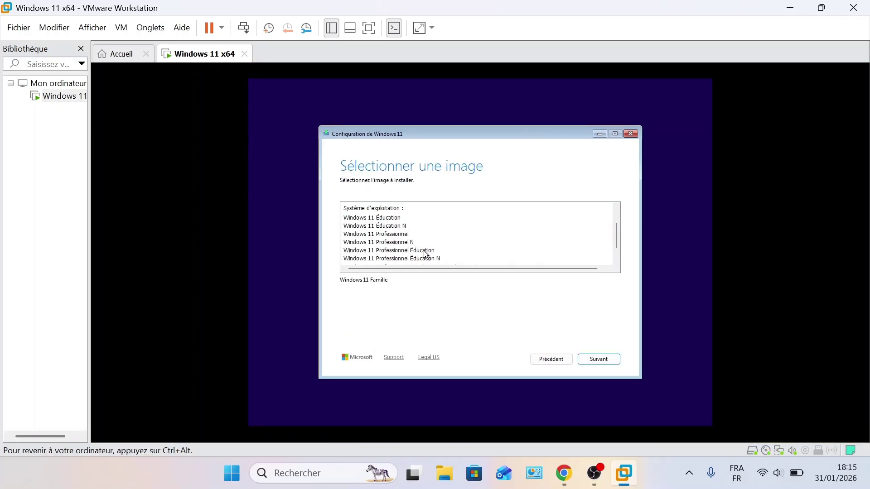
{"action": "left_click", "coordinate": [401, 236]}
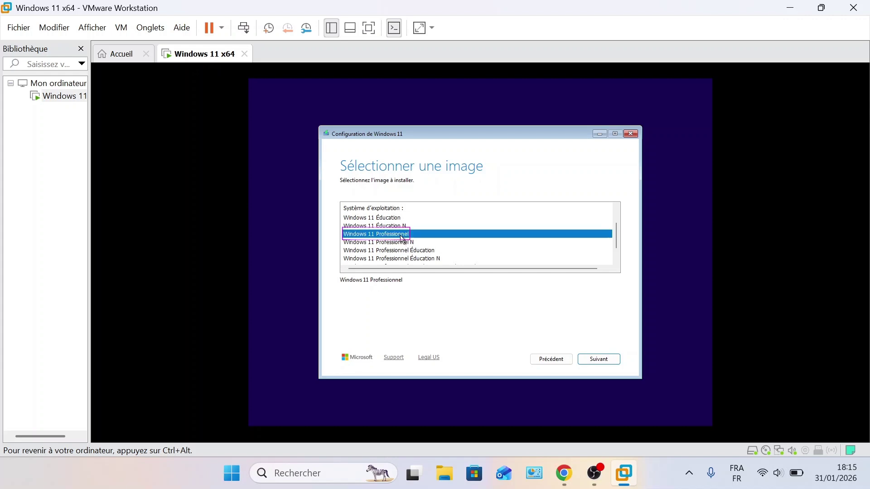
{"action": "left_click", "coordinate": [595, 363]}
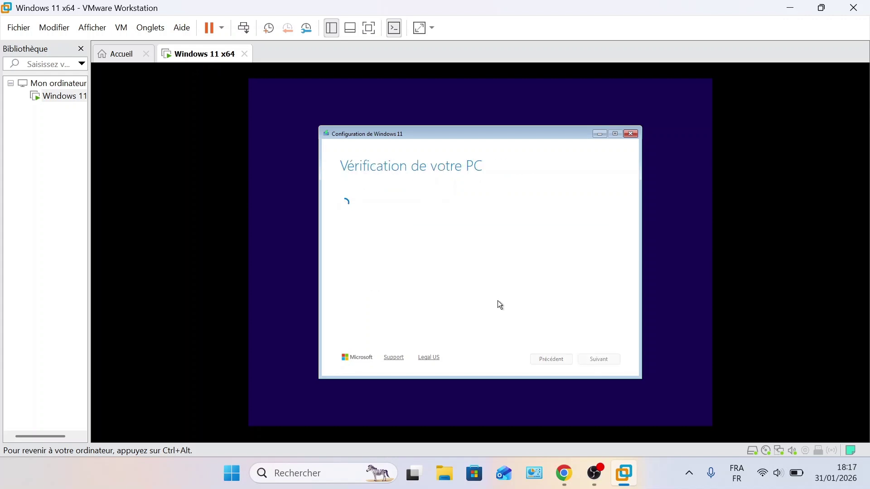
{"action": "scroll", "coordinate": [495, 274], "scroll_direction": "down", "scroll_amount": 10}
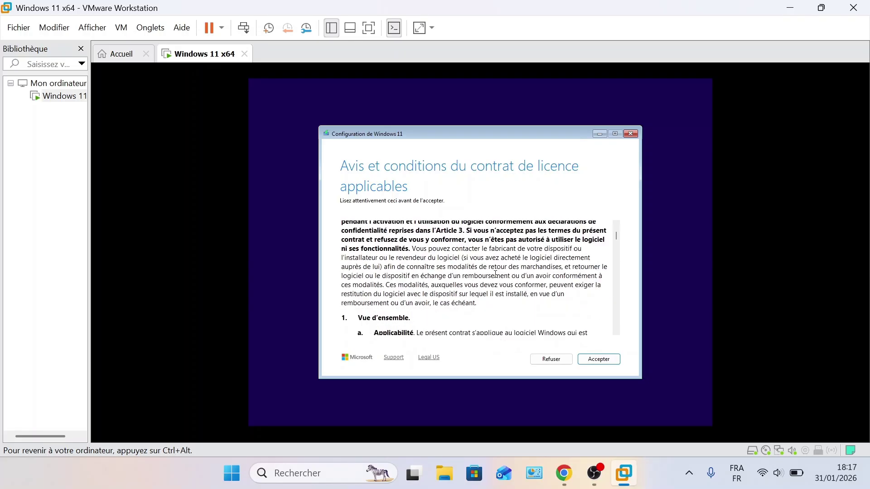
{"action": "left_click", "coordinate": [607, 361]}
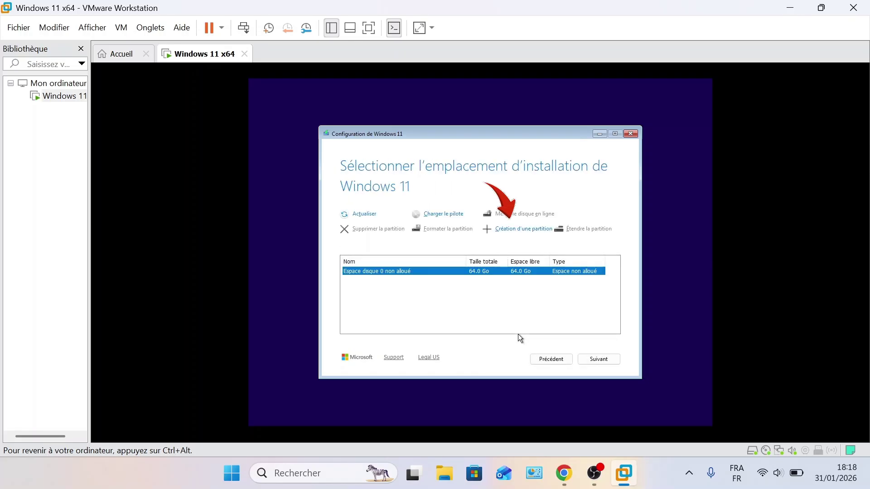
Create a 65534 MB partition from the unallocated disk space and start installing Windows 11 on the primary partition
{"action": "left_click", "coordinate": [510, 236]}
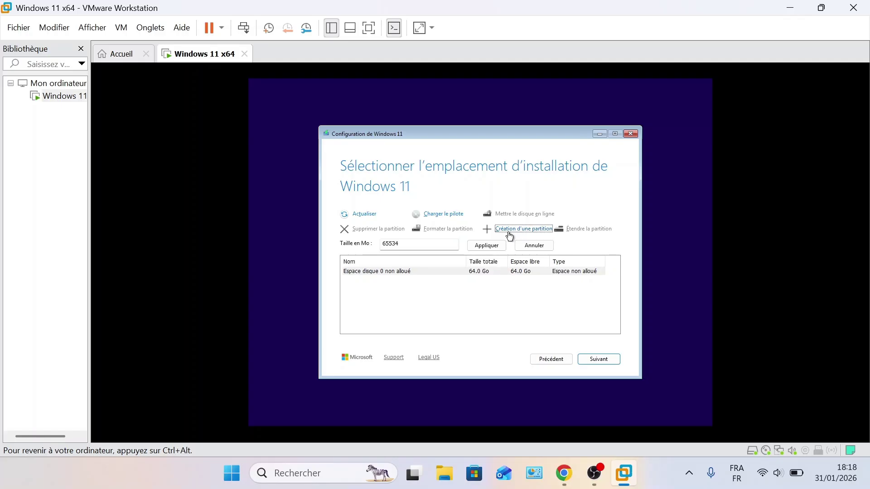
{"action": "left_click", "coordinate": [483, 245]}
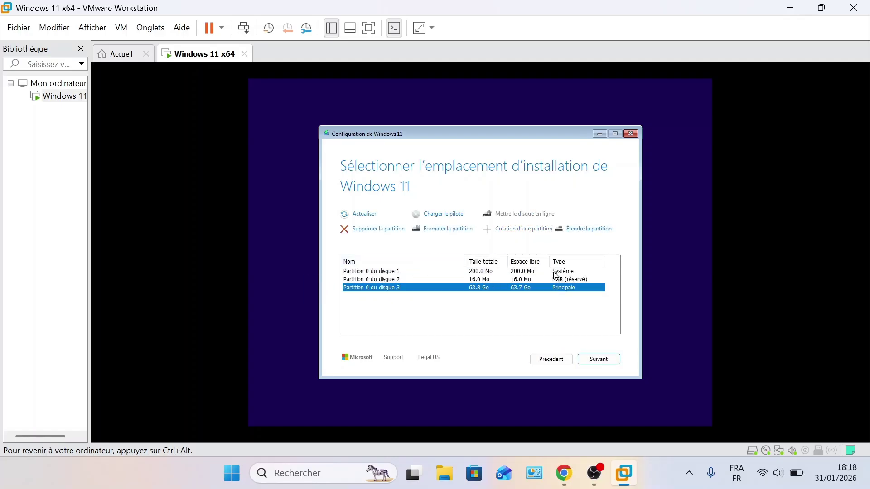
{"action": "left_click", "coordinate": [584, 359]}
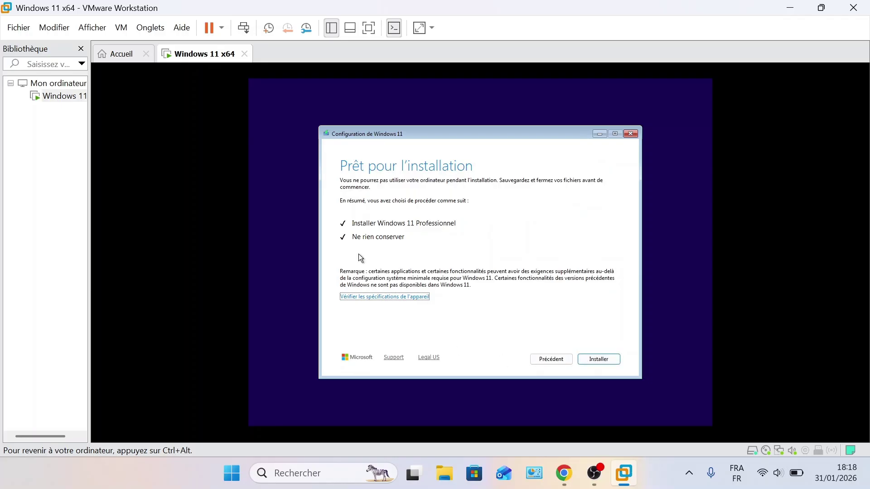
{"action": "left_click", "coordinate": [615, 360]}
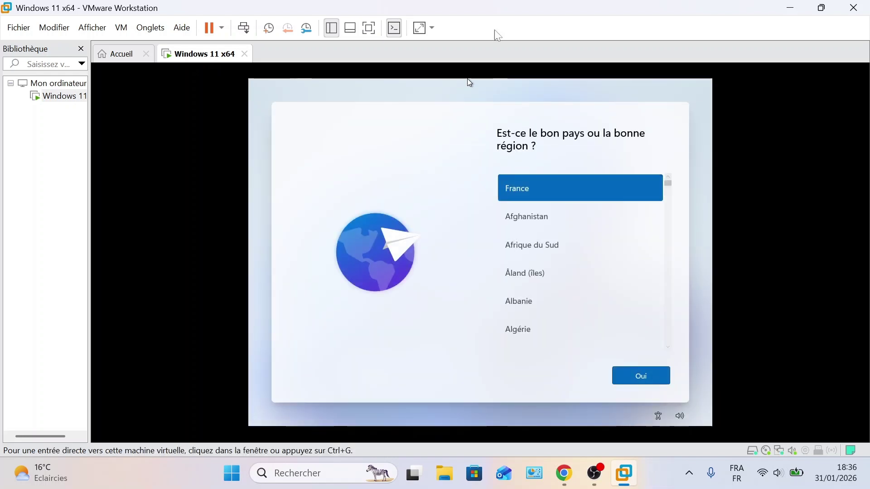
Set the country or region to France and continue through the initial Windows setup pages that follow
{"action": "left_click", "coordinate": [552, 186]}
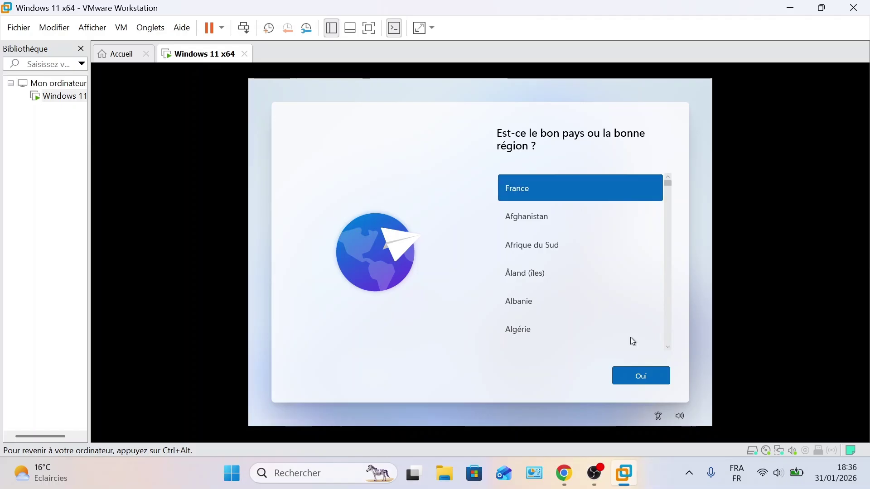
{"action": "left_click", "coordinate": [638, 377]}
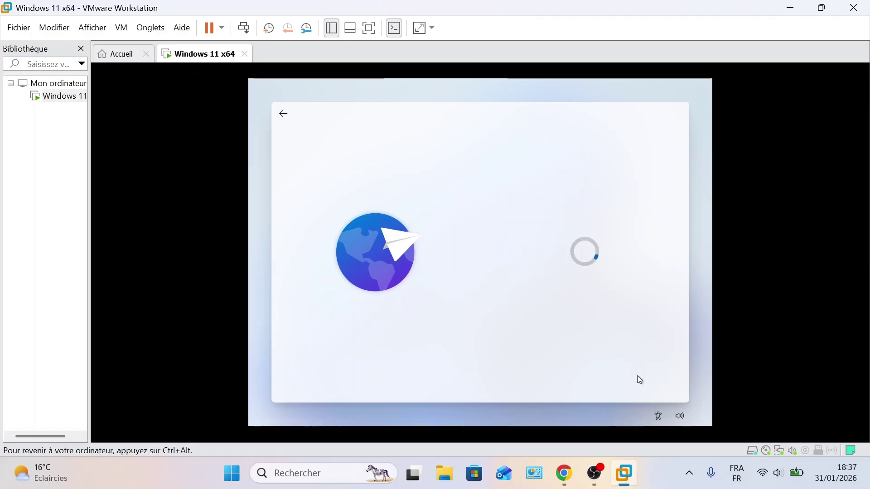
{"action": "left_click", "coordinate": [641, 380]}
{"action": "left_click", "coordinate": [642, 380]}
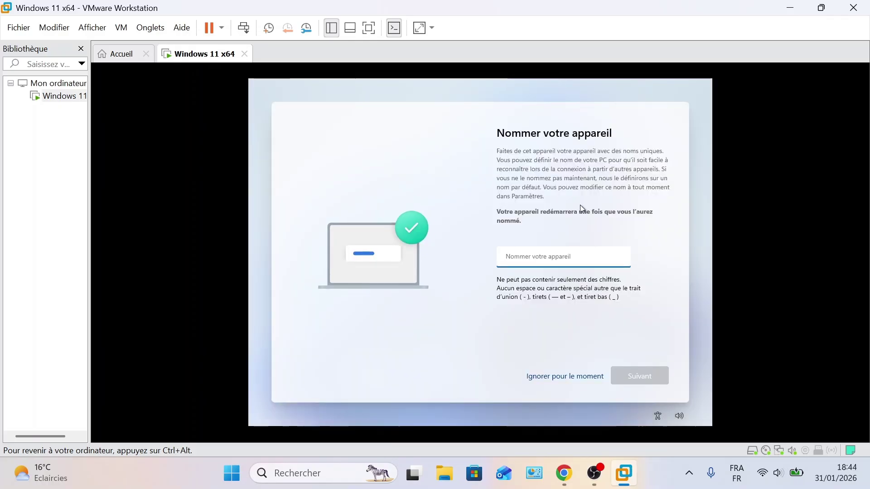
Name the device IT-PRO and continue the Windows setup
{"action": "left_click", "coordinate": [524, 256]}
{"action": "type", "text": "it-pro"}
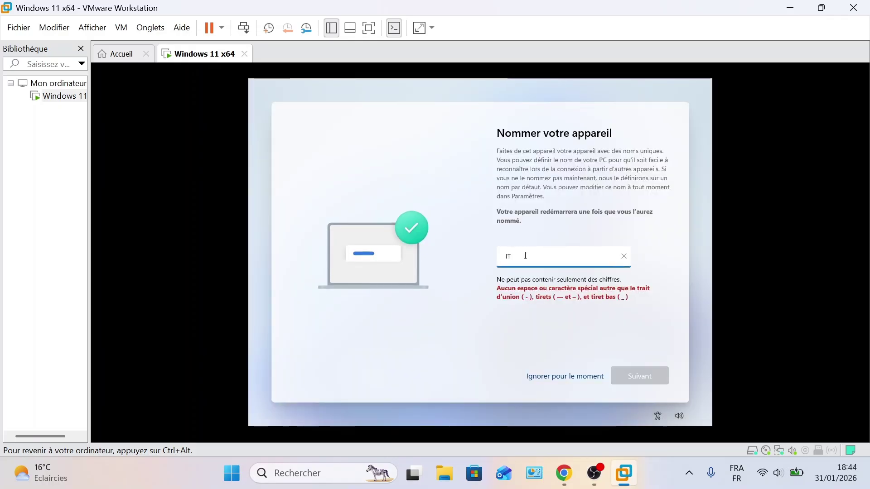
{"action": "left_click", "coordinate": [627, 371]}
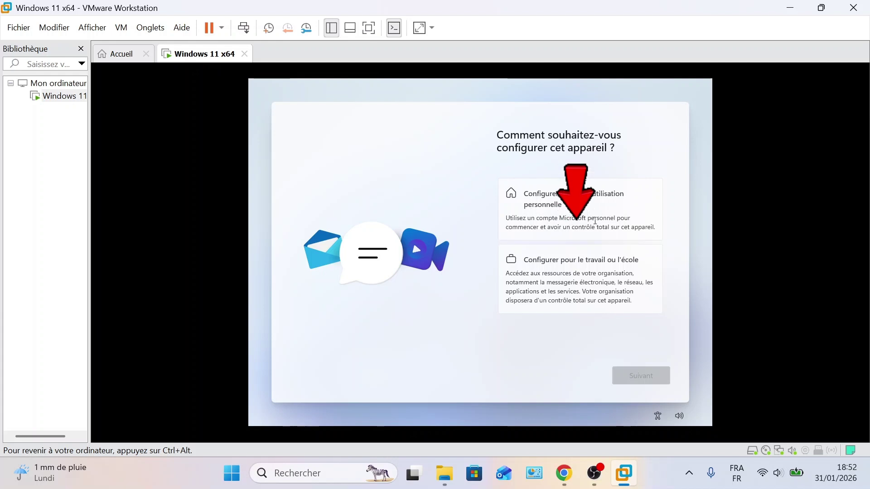
Choose to configure the device for work or school and continue
{"action": "left_click", "coordinate": [557, 286]}
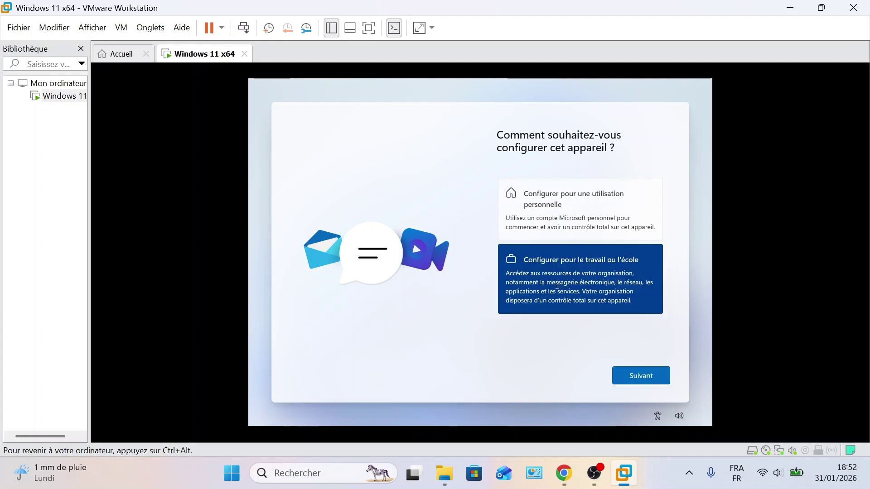
{"action": "left_click", "coordinate": [621, 375]}
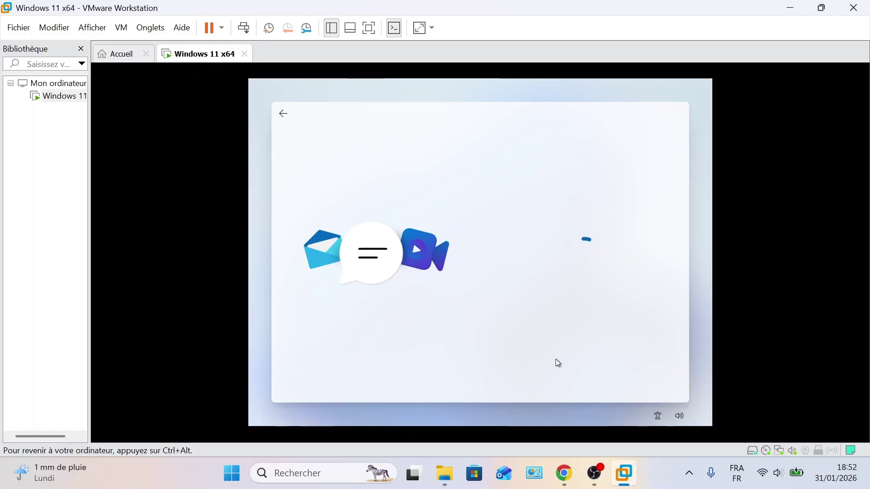